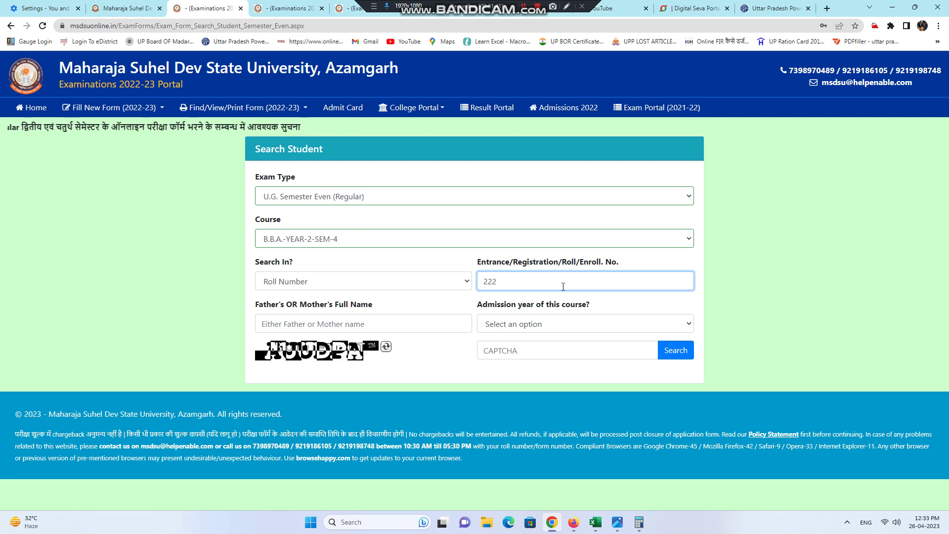
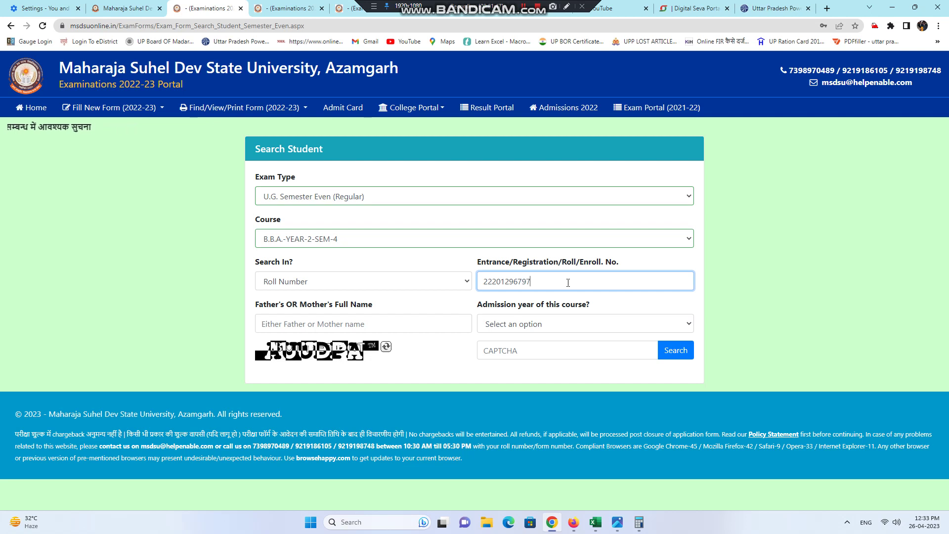
Step: Enter the student's roll number and father's name, and choose admission year 2021
{"action": "left_click", "coordinate": [396, 318]}
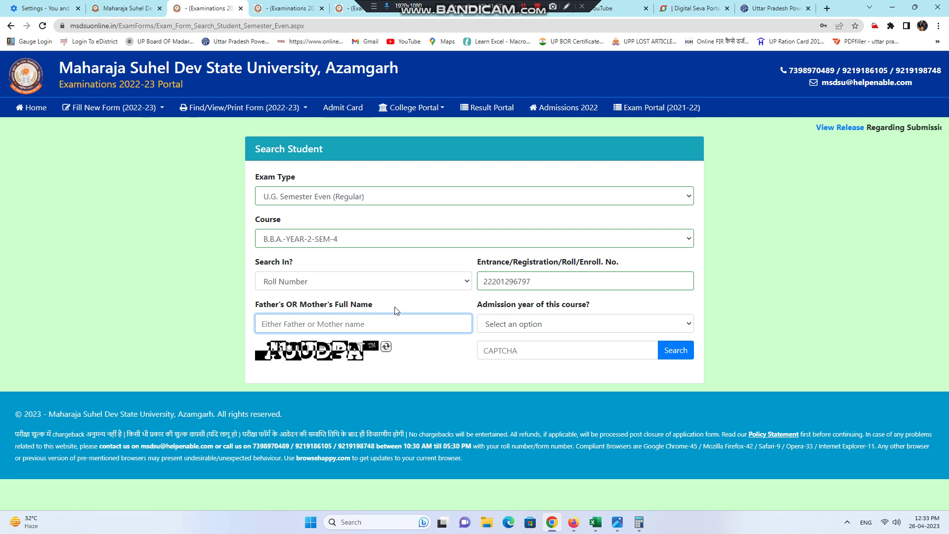
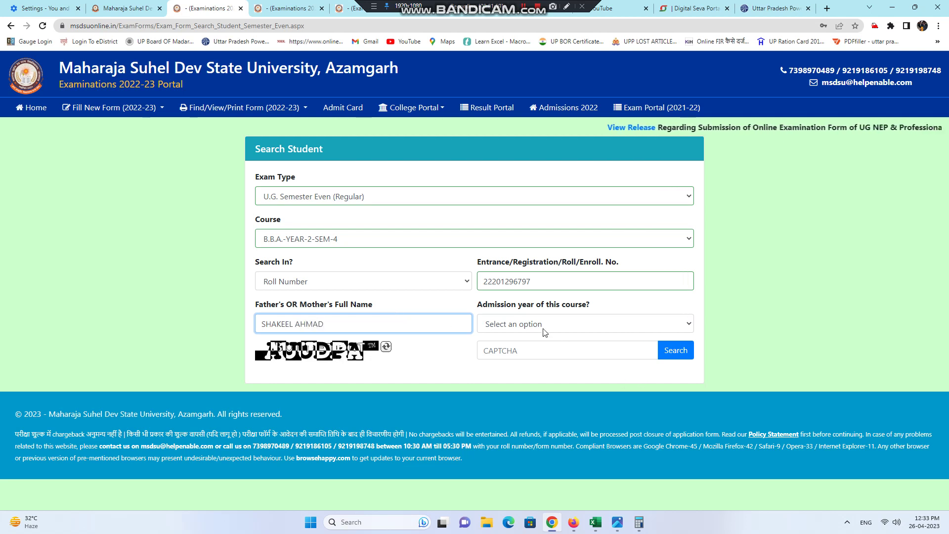
{"action": "left_click", "coordinate": [540, 324]}
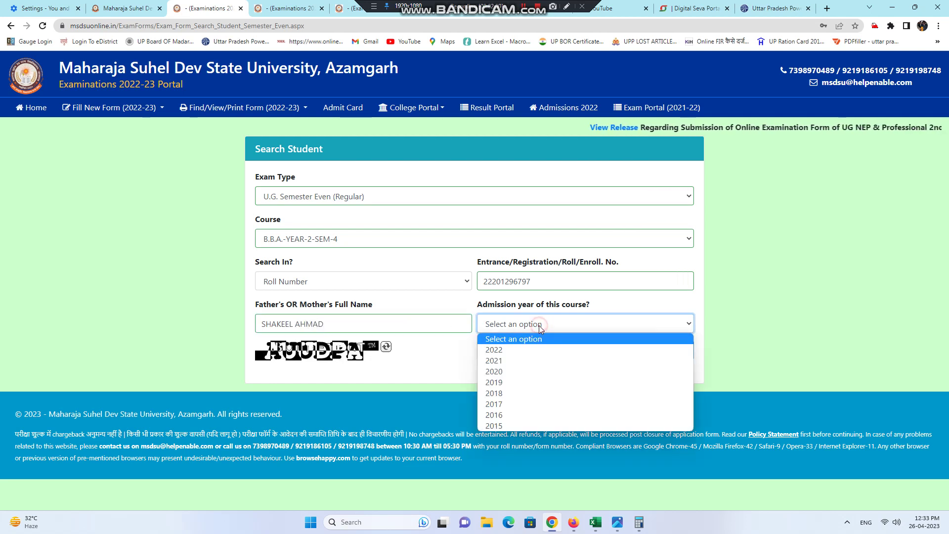
{"action": "left_click", "coordinate": [526, 361]}
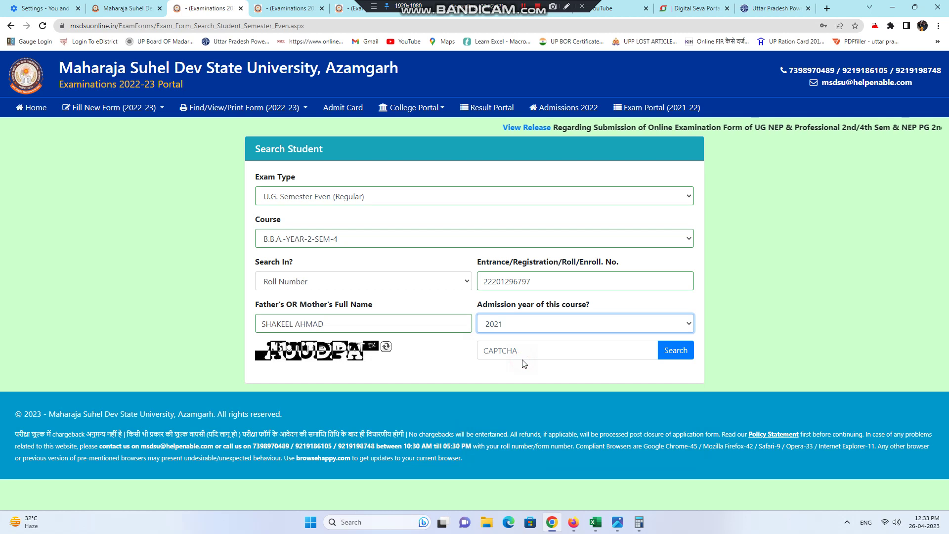
Step: Refresh the CAPTCHA, enter the code and run the student search
{"action": "left_click", "coordinate": [386, 347]}
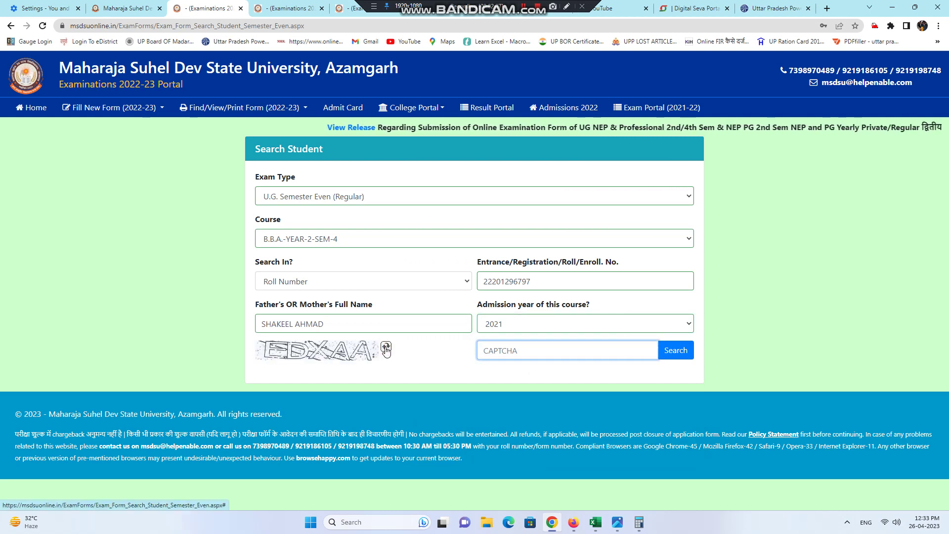
{"action": "type", "text": "EDXAA"}
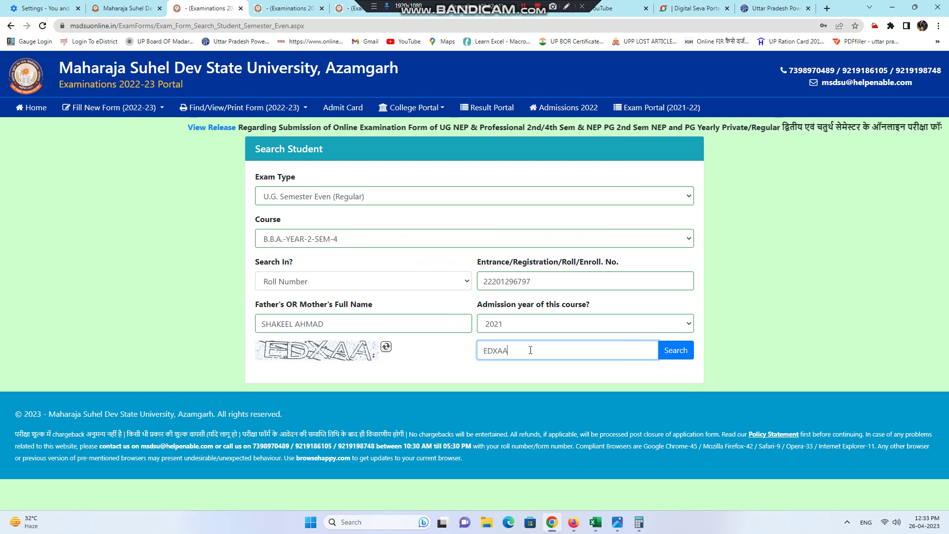
{"action": "left_click", "coordinate": [668, 351]}
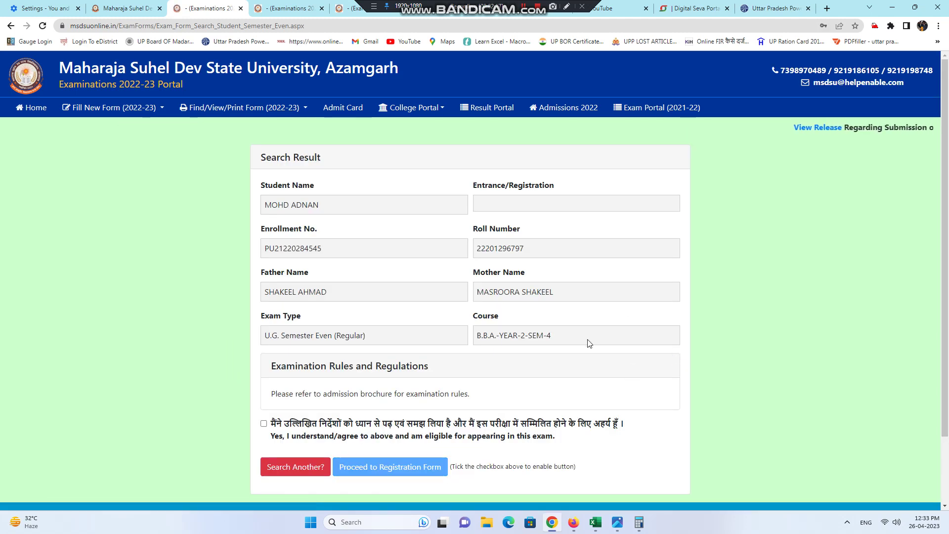
Step: Tick the 'I understand/agree' eligibility declaration and proceed to the Registration Form
{"action": "left_click", "coordinate": [277, 426]}
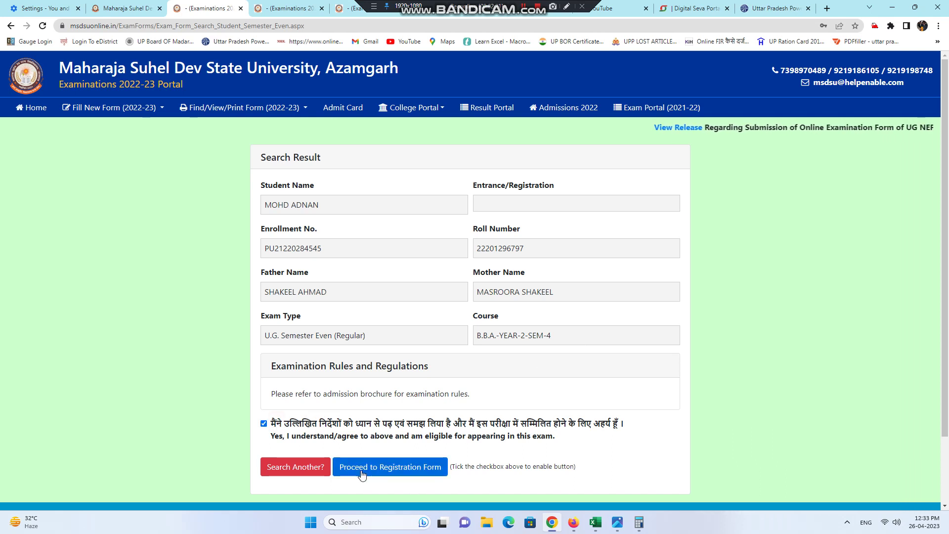
{"action": "left_click", "coordinate": [567, 6]}
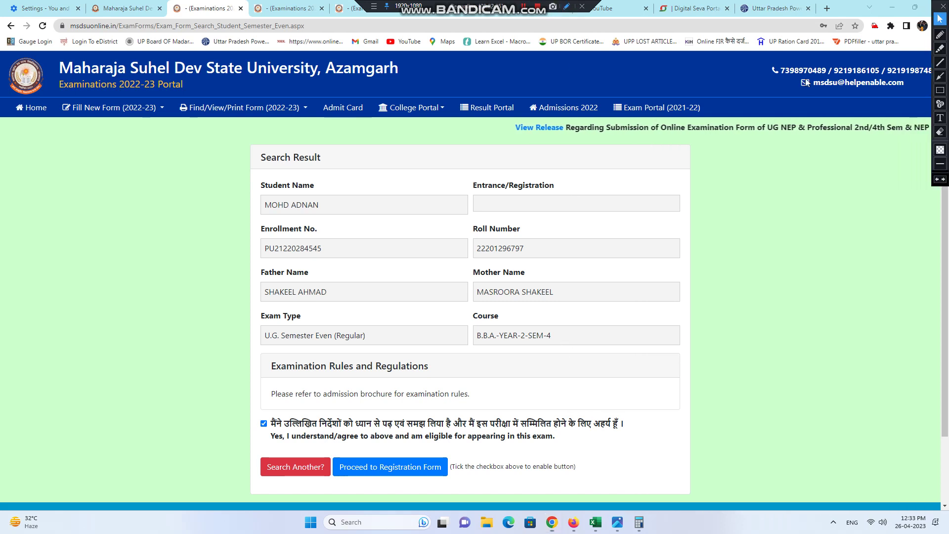
{"action": "left_click", "coordinate": [941, 35]}
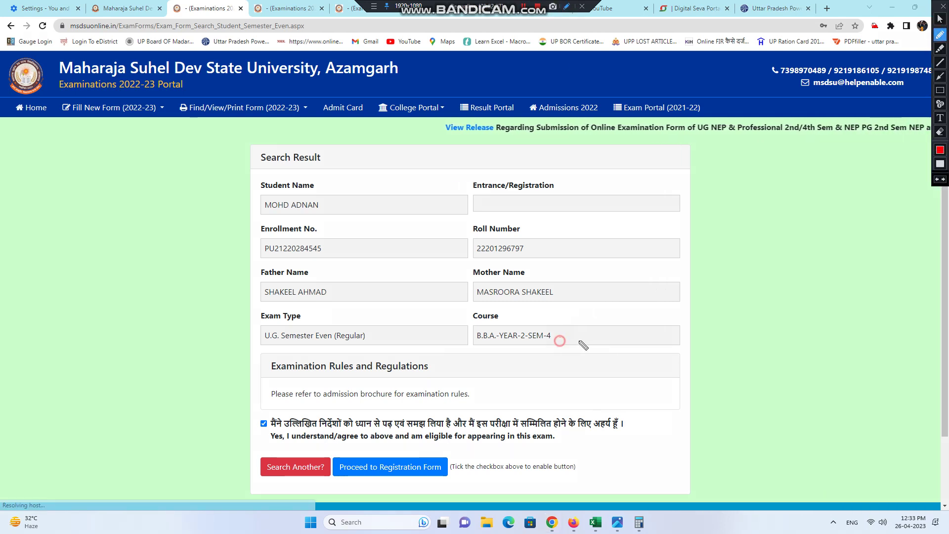
{"action": "left_click_drag", "start_coordinate": [564, 337], "coordinate": [619, 310]}
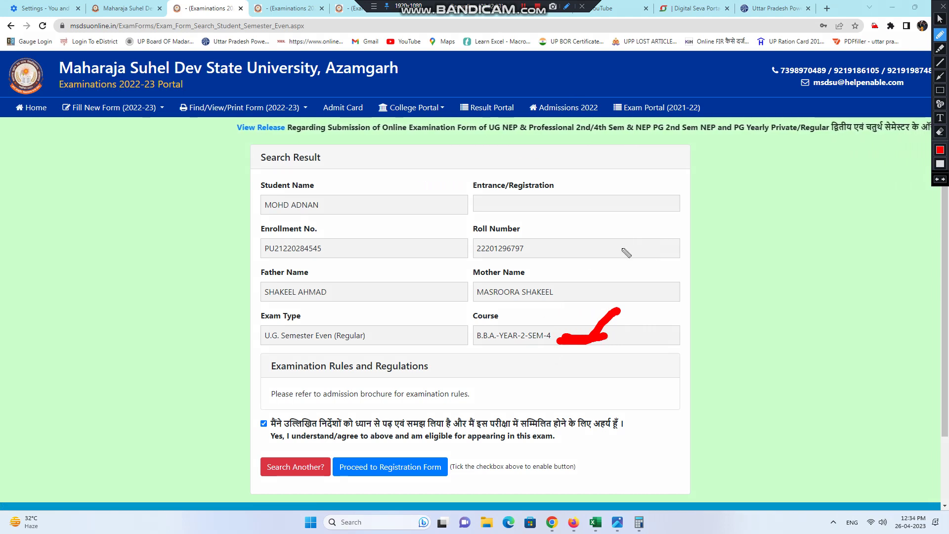
{"action": "left_click", "coordinate": [940, 19]}
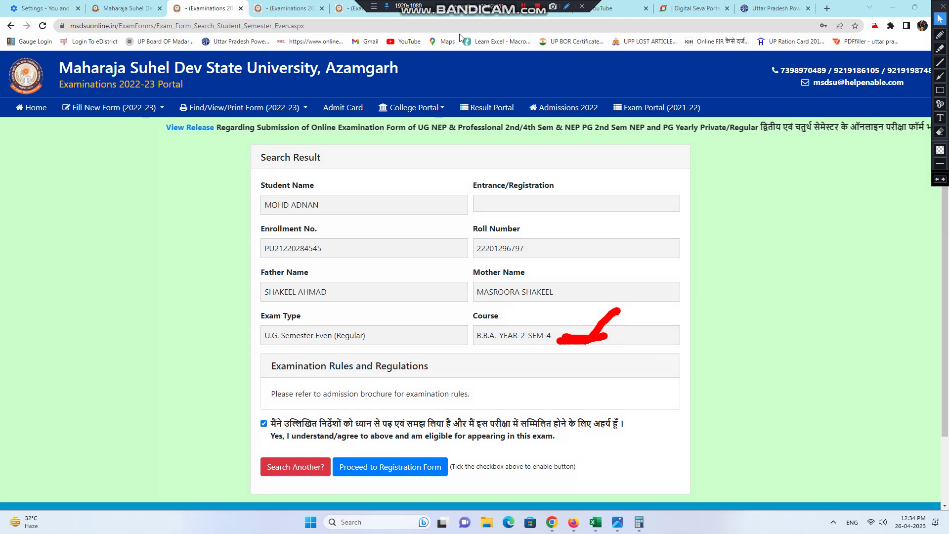
{"action": "left_click", "coordinate": [566, 8]}
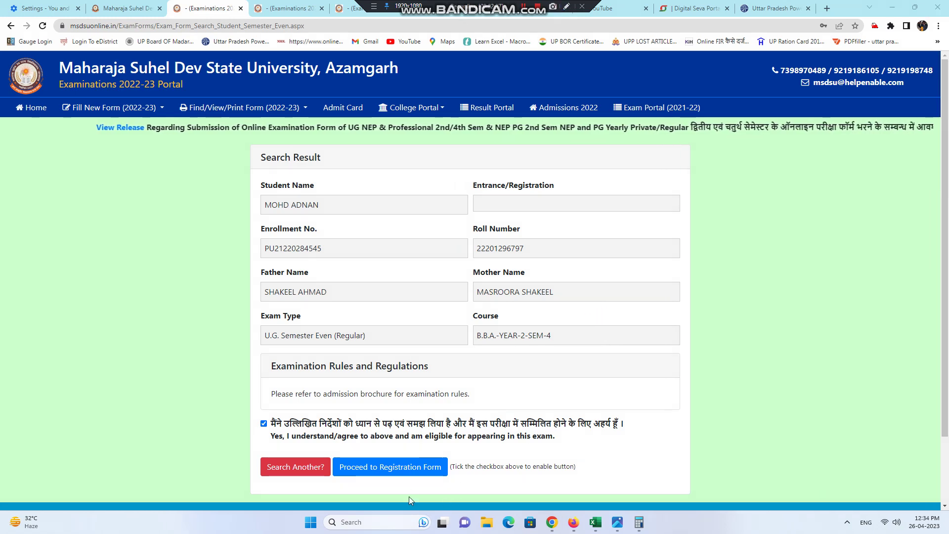
{"action": "left_click", "coordinate": [402, 475]}
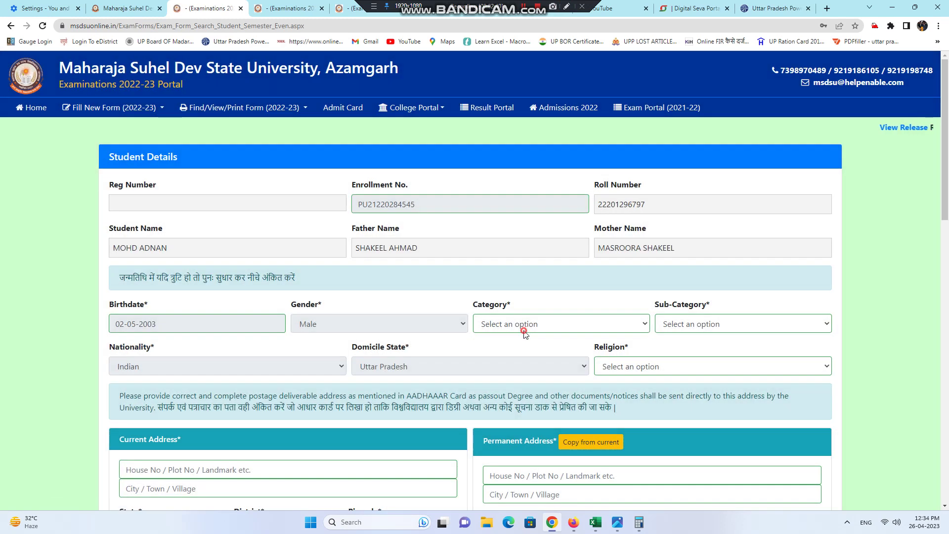
Step: Set Category to General (Unreserved) and Sub-Category to Not Applicable
{"action": "left_click", "coordinate": [522, 330]}
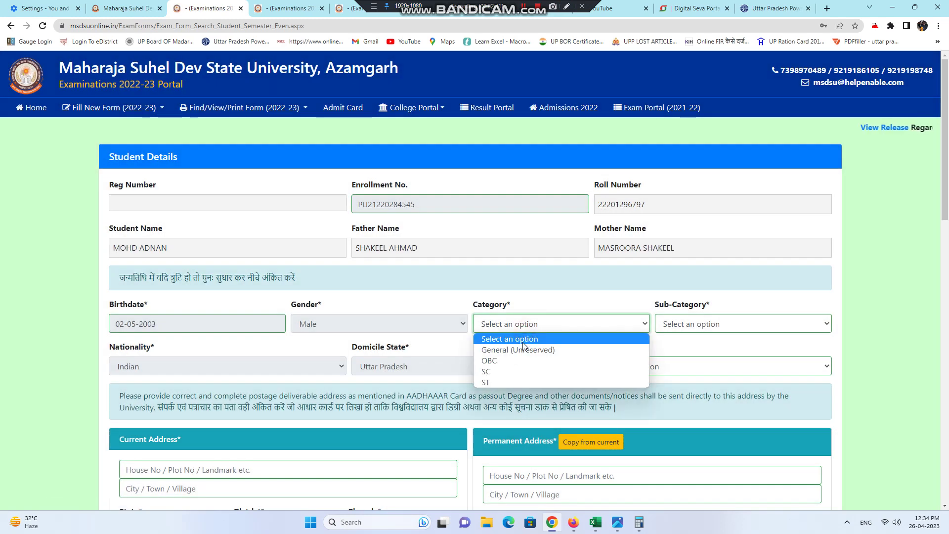
{"action": "left_click", "coordinate": [528, 351]}
{"action": "left_click", "coordinate": [721, 326]}
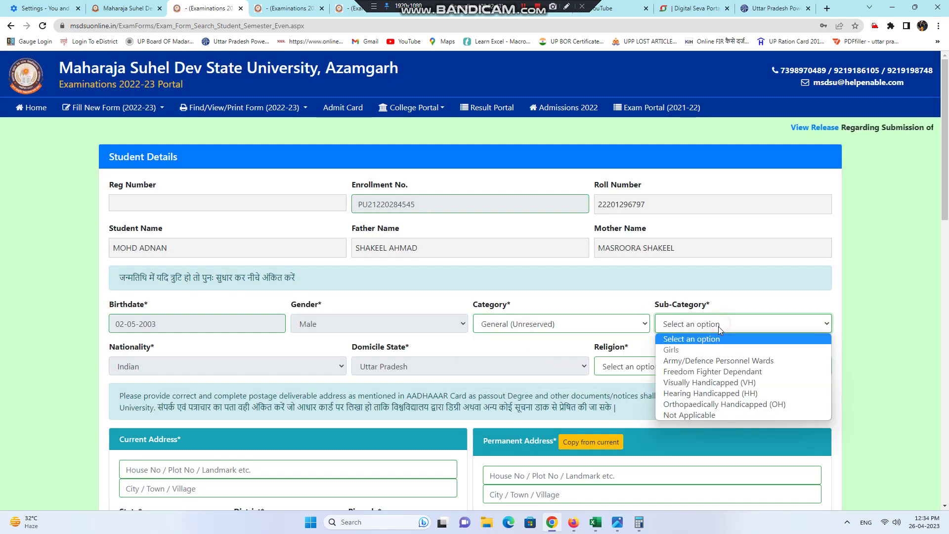
{"action": "left_click", "coordinate": [708, 415]}
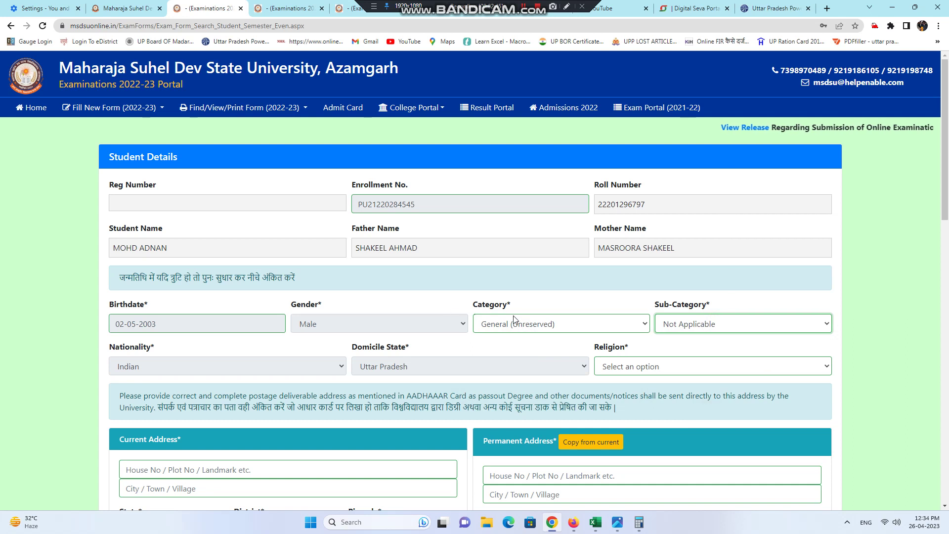
Step: Choose Muslim in the Religion dropdown
{"action": "left_click", "coordinate": [674, 323]}
{"action": "left_click", "coordinate": [674, 323]}
{"action": "left_click", "coordinate": [633, 367]}
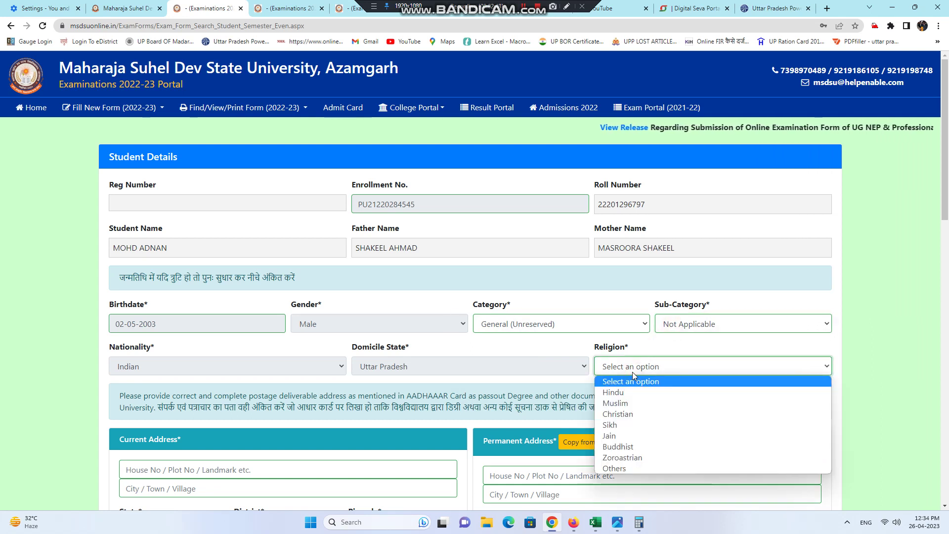
{"action": "left_click", "coordinate": [629, 404]}
{"action": "scroll", "coordinate": [279, 422], "scroll_direction": "down", "scroll_amount": 3}
{"action": "scroll", "coordinate": [186, 318], "scroll_direction": "down", "scroll_amount": 3}
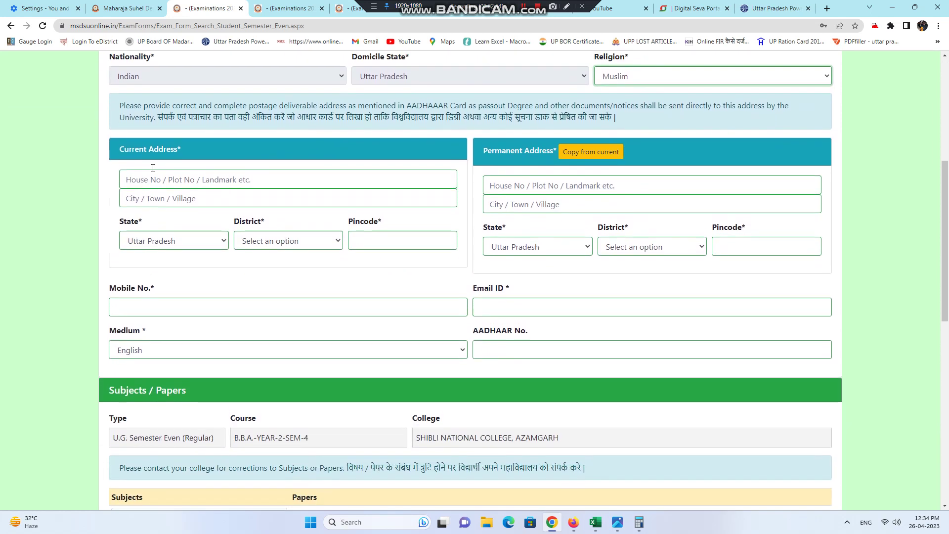
{"action": "scroll", "coordinate": [152, 168], "scroll_direction": "up", "scroll_amount": 2}
{"action": "left_click", "coordinate": [158, 126]}
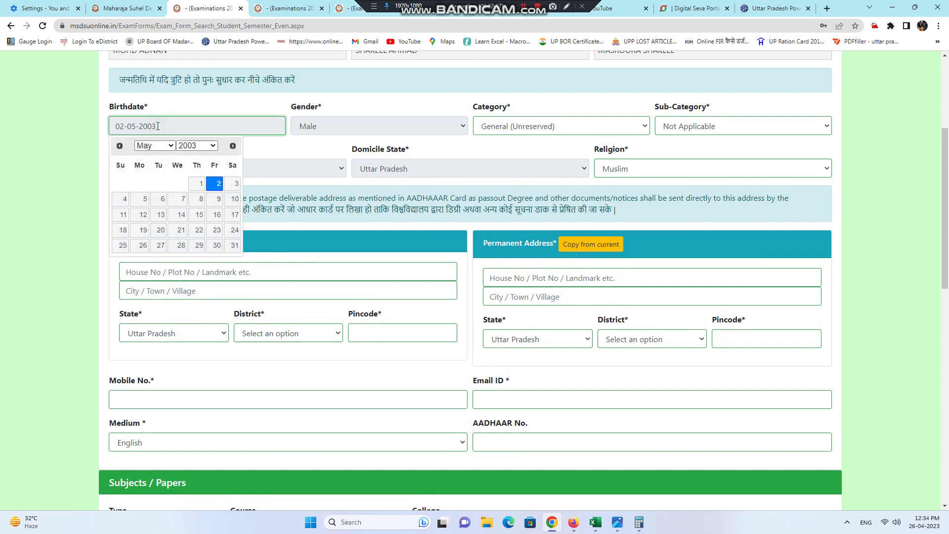
{"action": "left_click", "coordinate": [4, 258]}
{"action": "left_click", "coordinate": [219, 271]}
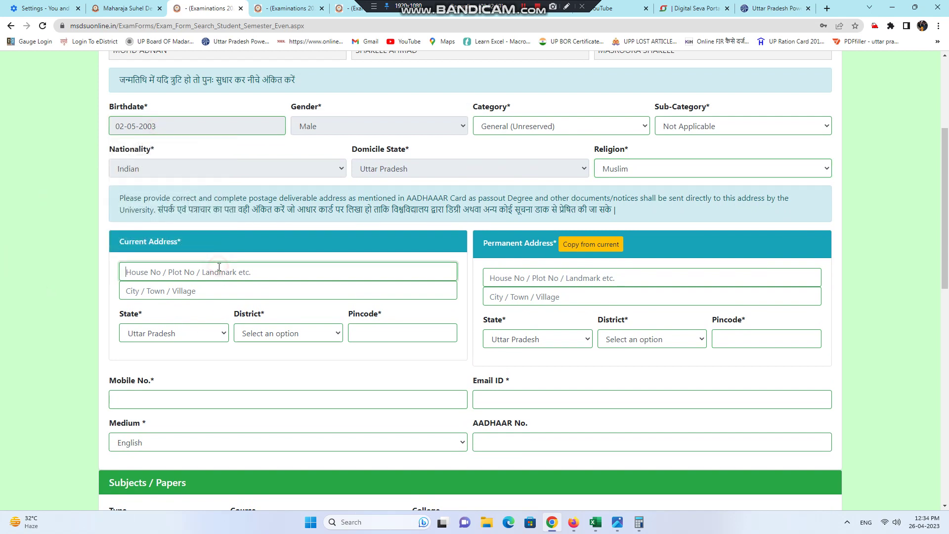
Step: Select BUSINESS ADMINISTRATION in the Subjects dropdown to list its eight papers
{"action": "scroll", "coordinate": [180, 348], "scroll_direction": "down", "scroll_amount": 1}
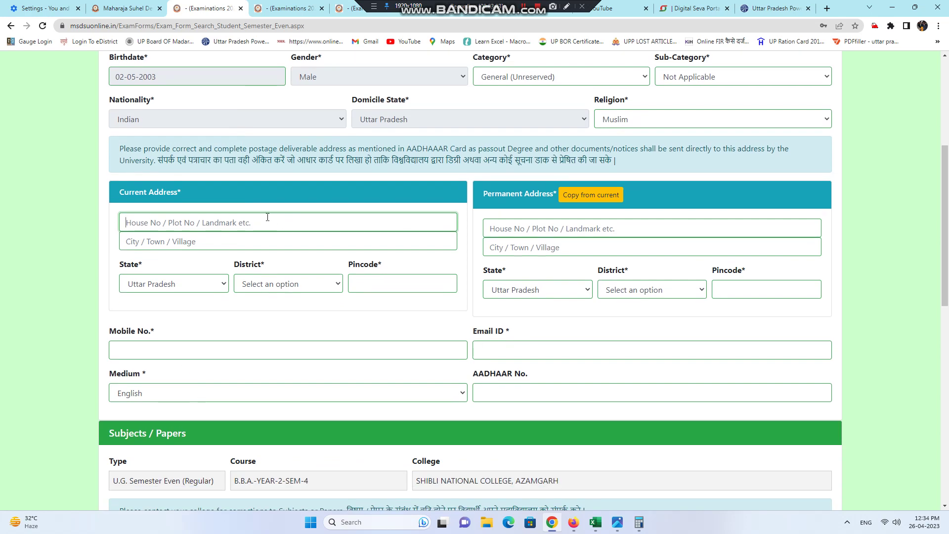
{"action": "scroll", "coordinate": [265, 247], "scroll_direction": "down", "scroll_amount": 6}
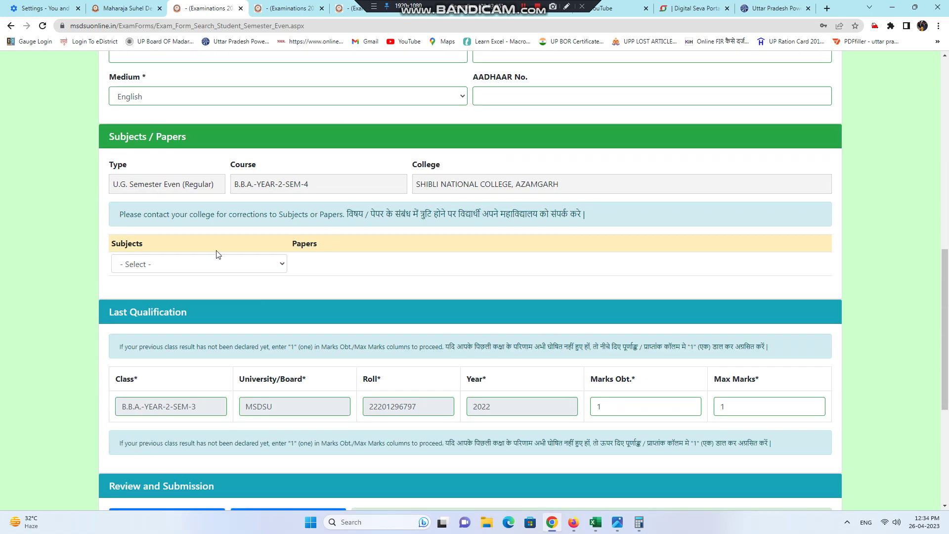
{"action": "left_click", "coordinate": [215, 263]}
{"action": "left_click", "coordinate": [214, 289]}
Step: Keep English as the exam medium
{"action": "scroll", "coordinate": [438, 401], "scroll_direction": "down", "scroll_amount": 6}
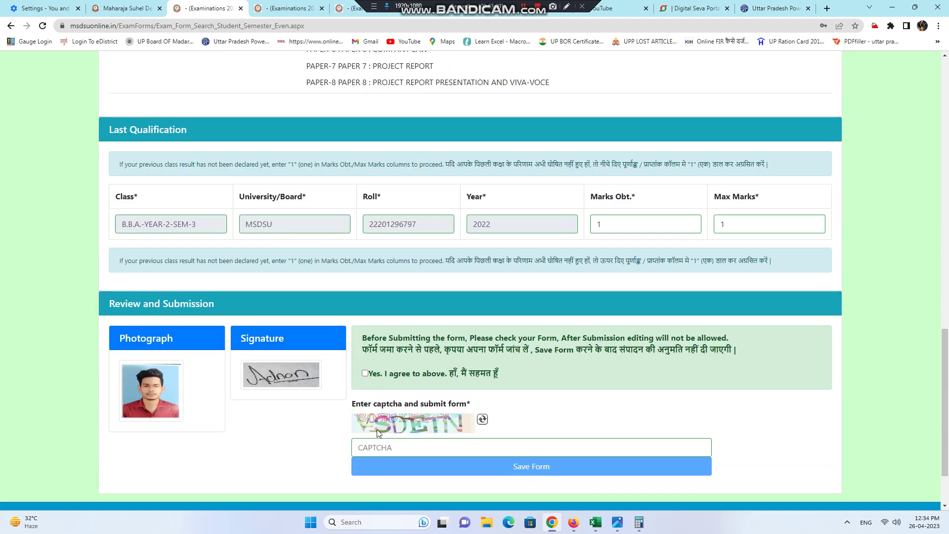
{"action": "scroll", "coordinate": [212, 96], "scroll_direction": "up", "scroll_amount": 5}
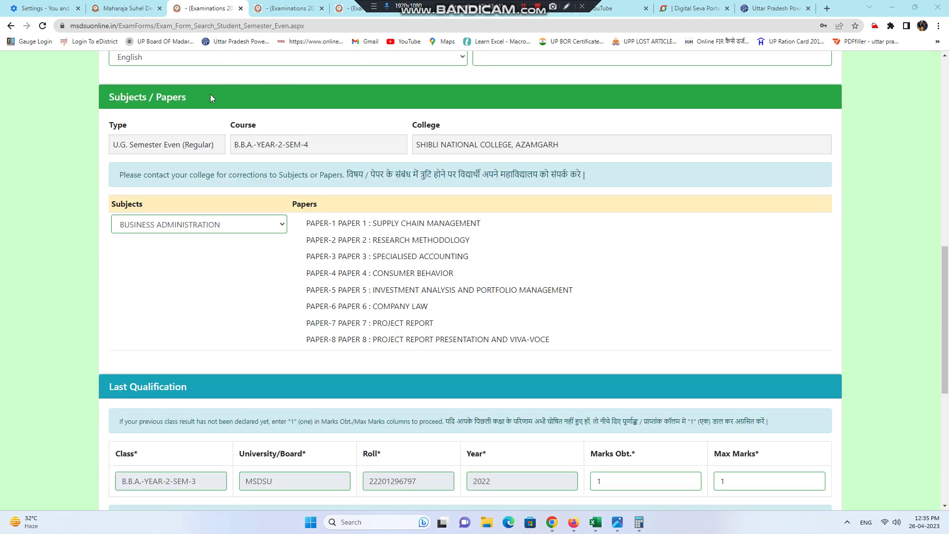
{"action": "scroll", "coordinate": [185, 88], "scroll_direction": "up", "scroll_amount": 1}
{"action": "scroll", "coordinate": [183, 92], "scroll_direction": "down", "scroll_amount": 1}
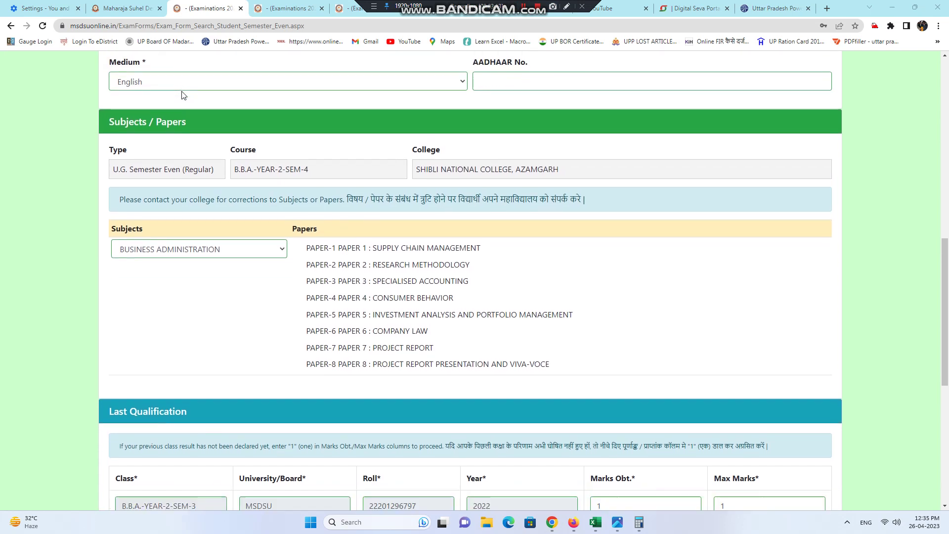
{"action": "left_click", "coordinate": [203, 62]}
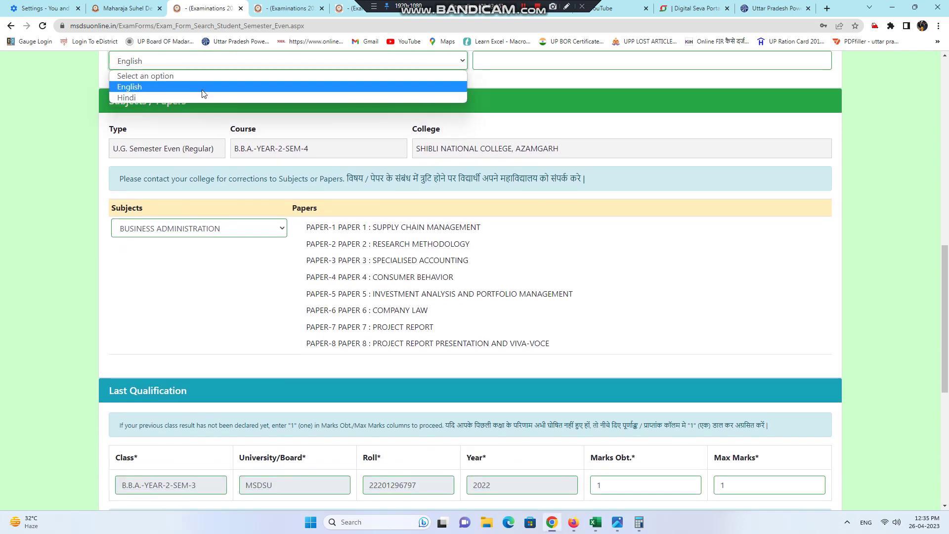
{"action": "left_click", "coordinate": [205, 88]}
{"action": "scroll", "coordinate": [539, 163], "scroll_direction": "down", "scroll_amount": 3}
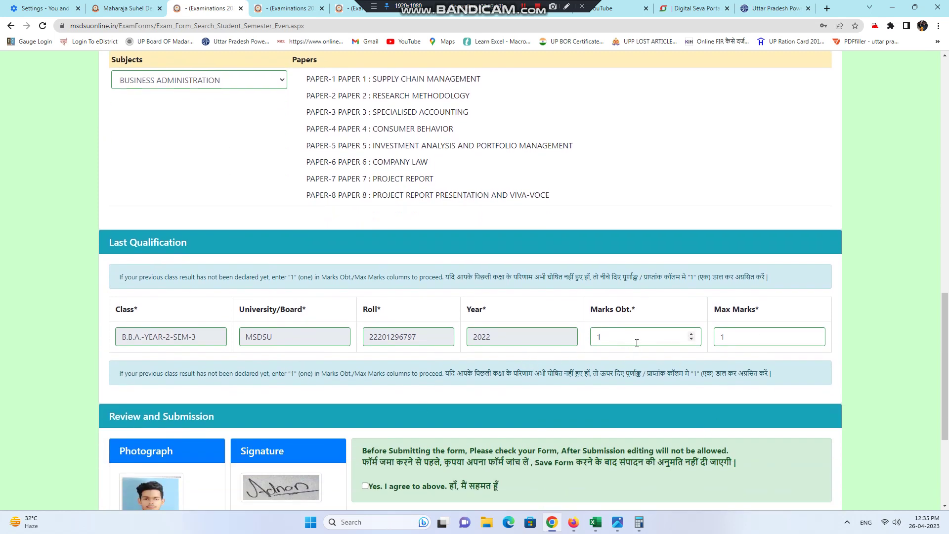
Step: Tick 'Yes. I agree to above', enter the captcha and save the exam form
{"action": "scroll", "coordinate": [738, 345], "scroll_direction": "down", "scroll_amount": 2}
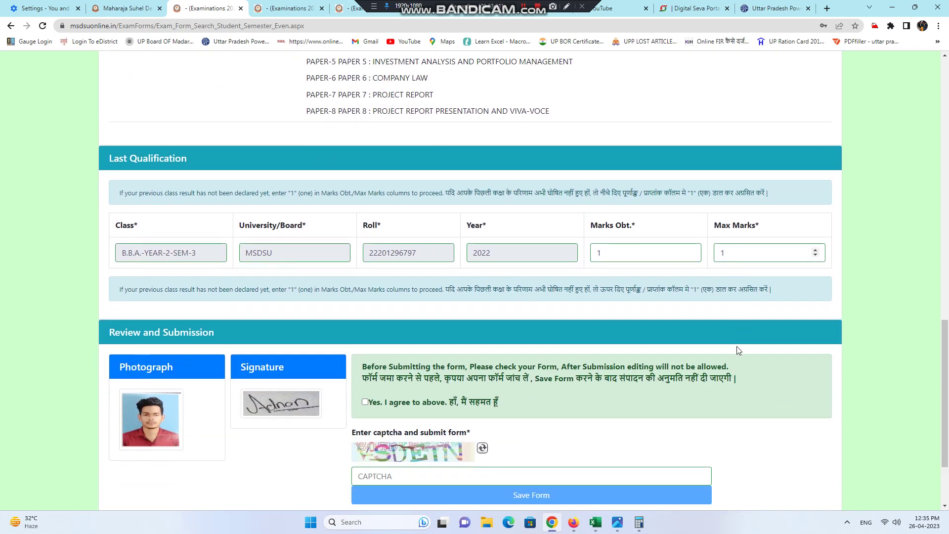
{"action": "left_click", "coordinate": [364, 388]}
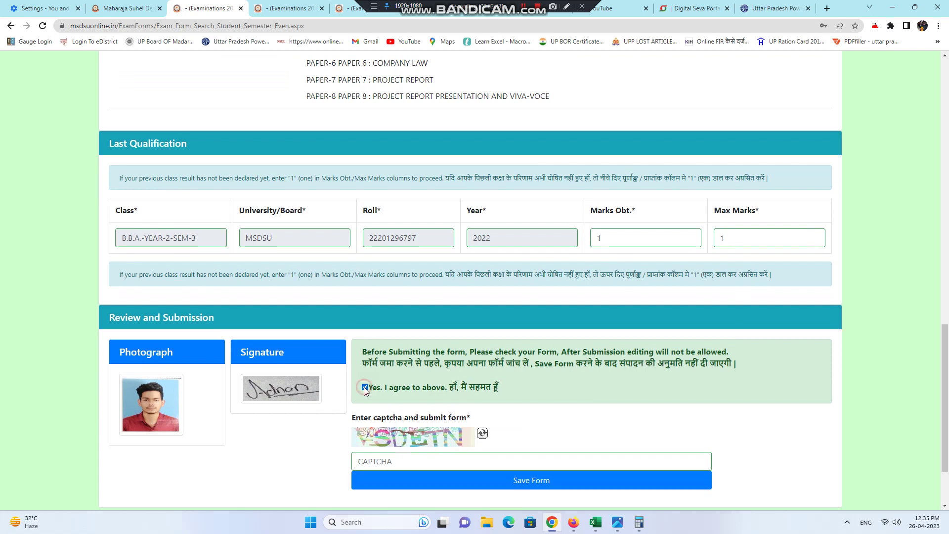
{"action": "left_click", "coordinate": [385, 462]}
{"action": "type", "text": "VSDETN"}
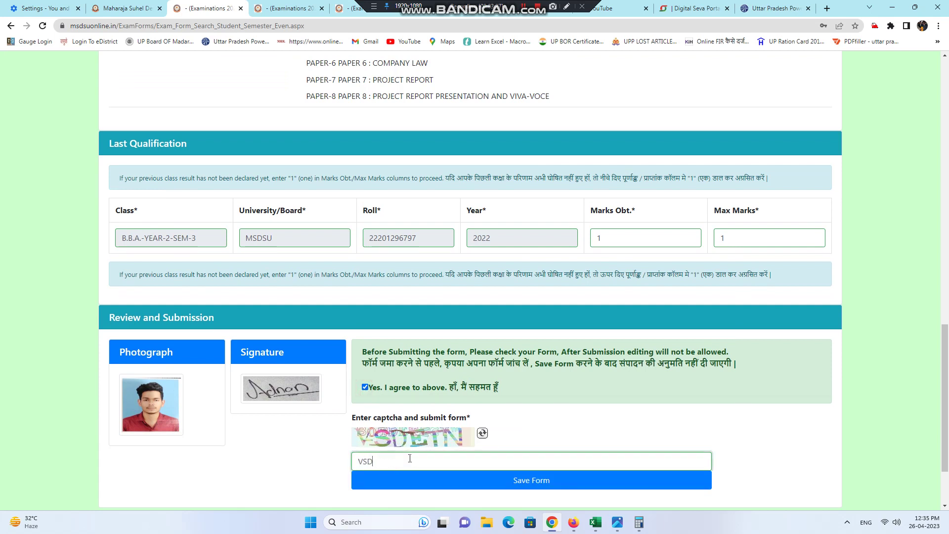
{"action": "left_click", "coordinate": [543, 481]}
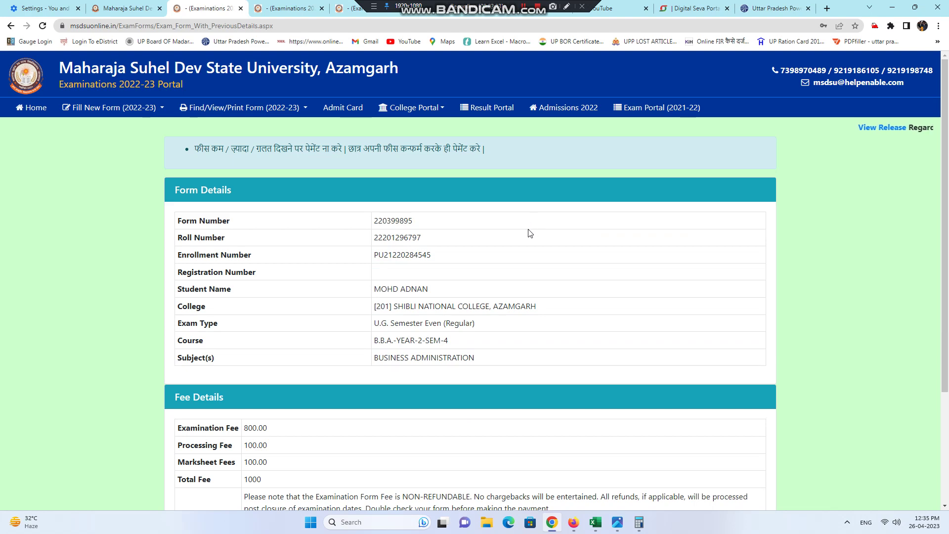
Step: Choose Pay Now for the 1000 fee and acknowledge the form-number alert
{"action": "scroll", "coordinate": [422, 347], "scroll_direction": "down", "scroll_amount": 3}
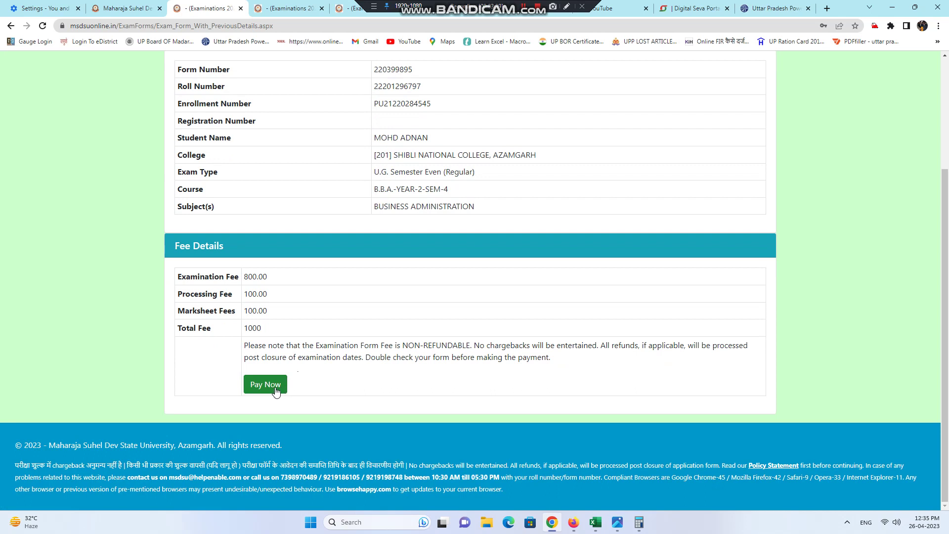
{"action": "left_click", "coordinate": [279, 389]}
{"action": "left_click_drag", "start_coordinate": [530, 65], "coordinate": [510, 66]}
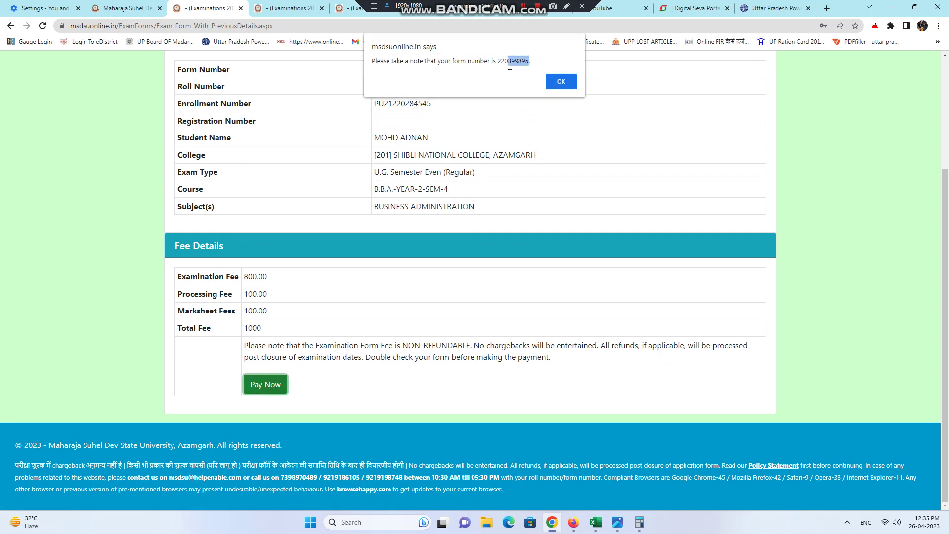
{"action": "left_click", "coordinate": [566, 80]}
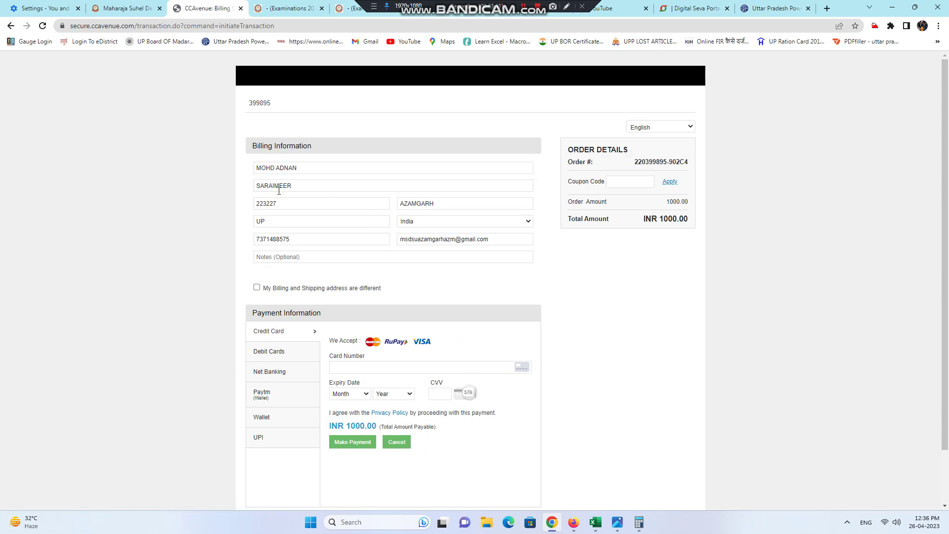
Step: Select UPI with Pay By QR Code for INR 1000.00 and make the payment
{"action": "scroll", "coordinate": [294, 256], "scroll_direction": "down", "scroll_amount": 1}
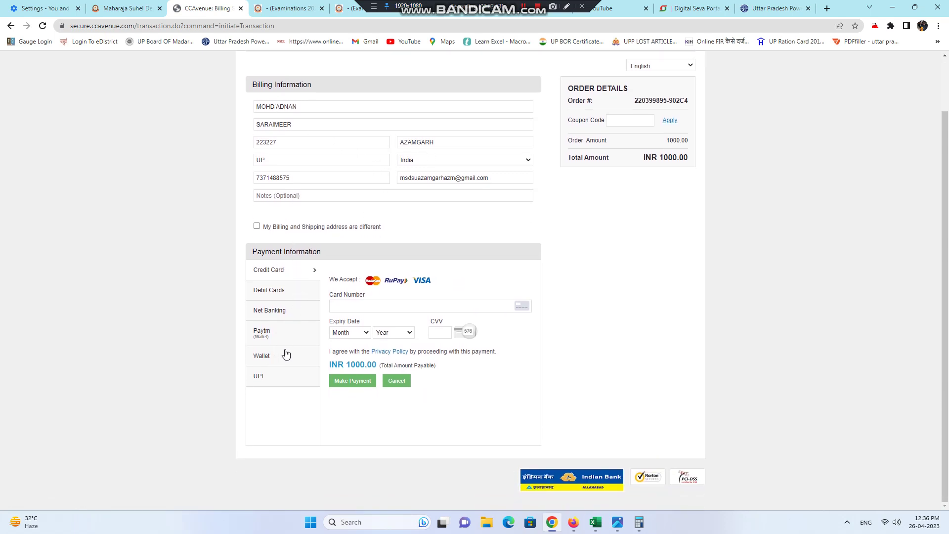
{"action": "left_click", "coordinate": [280, 291]}
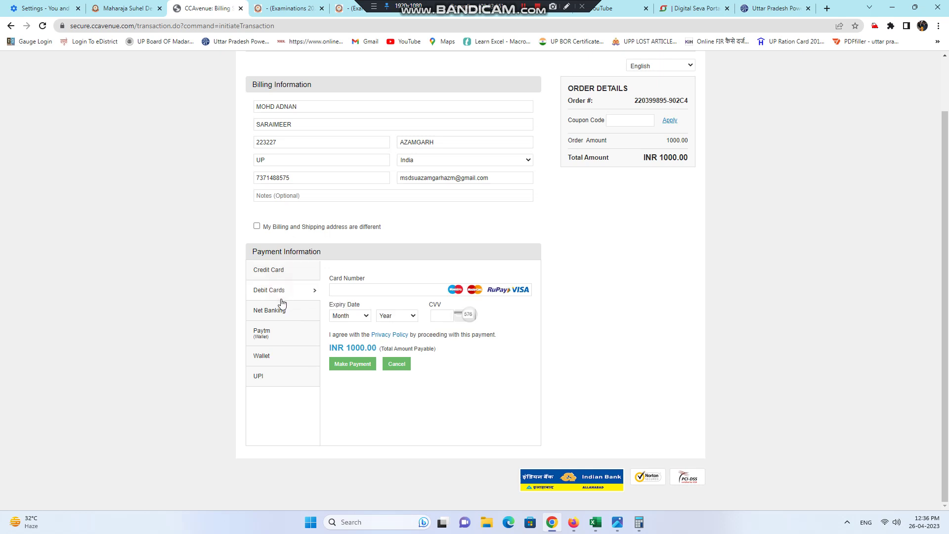
{"action": "left_click", "coordinate": [277, 311]}
{"action": "left_click", "coordinate": [279, 331]}
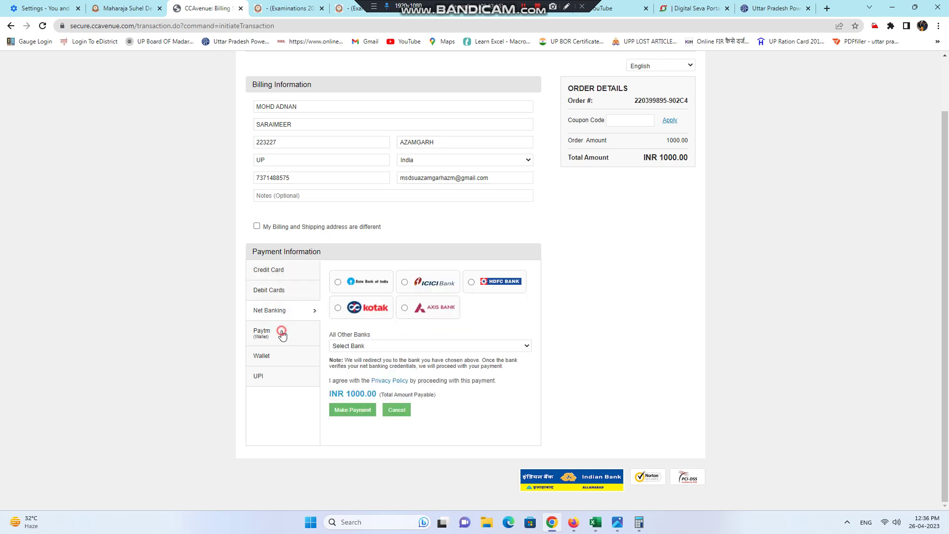
{"action": "left_click", "coordinate": [281, 357]}
{"action": "left_click", "coordinate": [277, 377]}
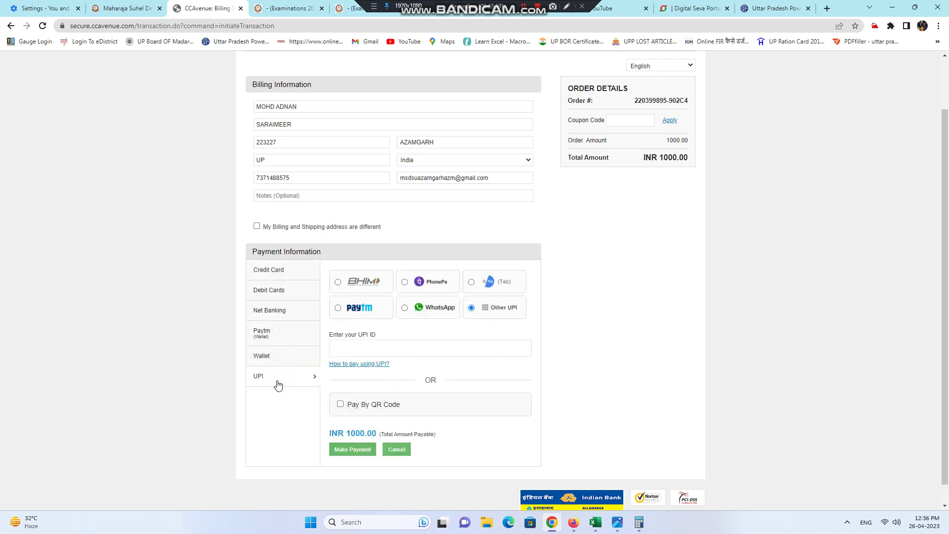
{"action": "left_click", "coordinate": [340, 404]}
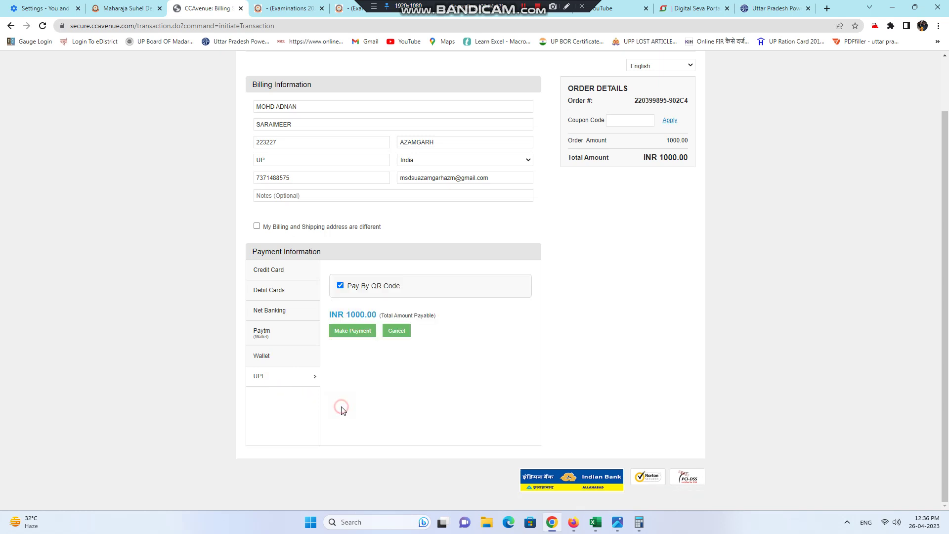
{"action": "left_click", "coordinate": [354, 333]}
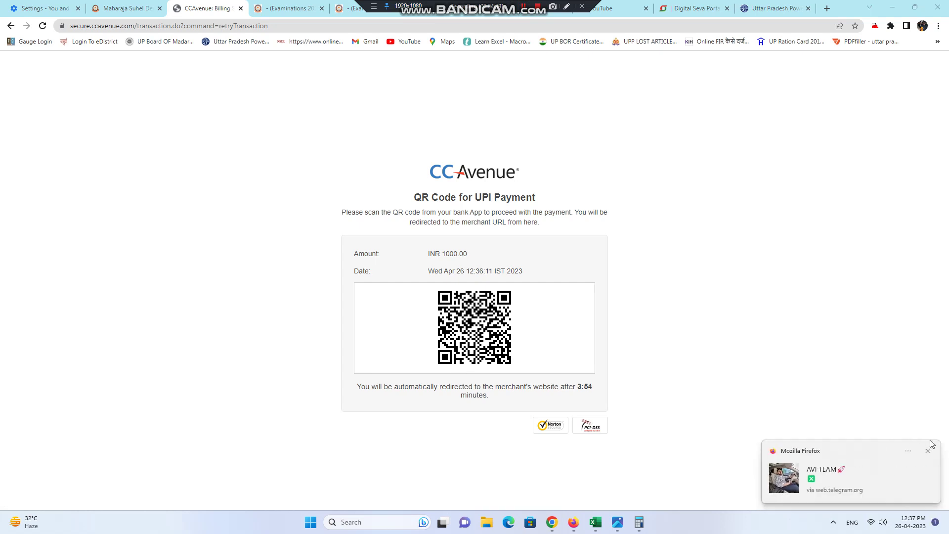
Step: Dismiss the chat notification while the UPI QR payment completes and redirects
{"action": "left_click", "coordinate": [927, 451]}
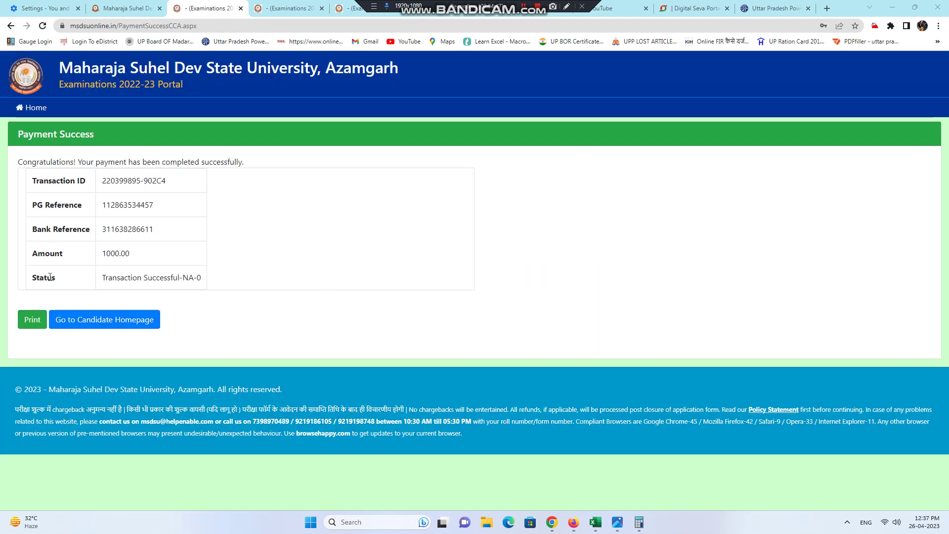
Step: Print the payment success receipt, then go Home and open the Find/View/Print Form menu
{"action": "left_click", "coordinate": [30, 322]}
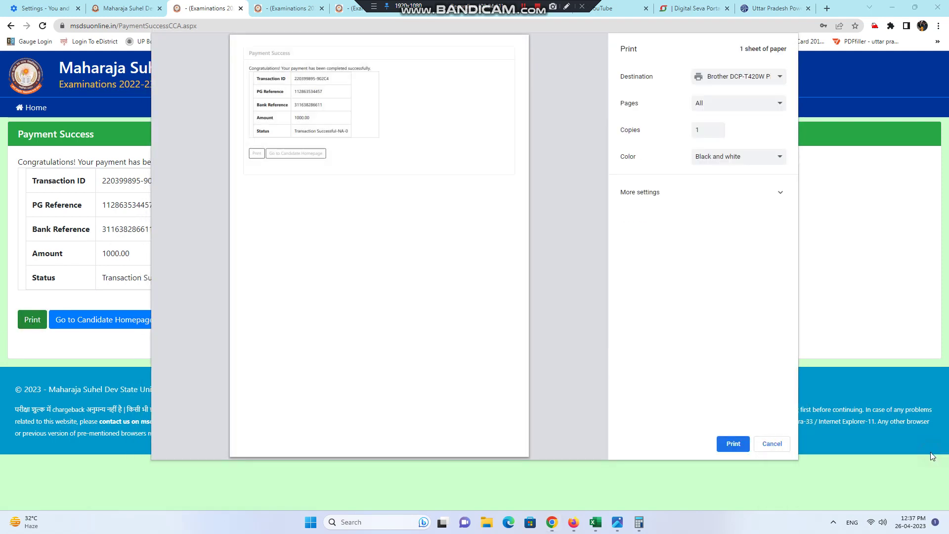
{"action": "left_click", "coordinate": [734, 443]}
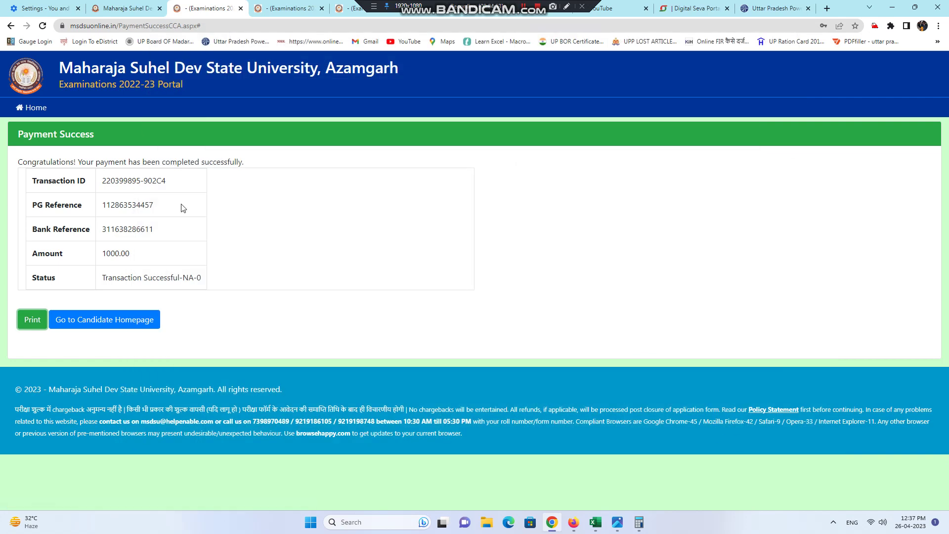
{"action": "left_click_drag", "start_coordinate": [141, 183], "coordinate": [117, 181]}
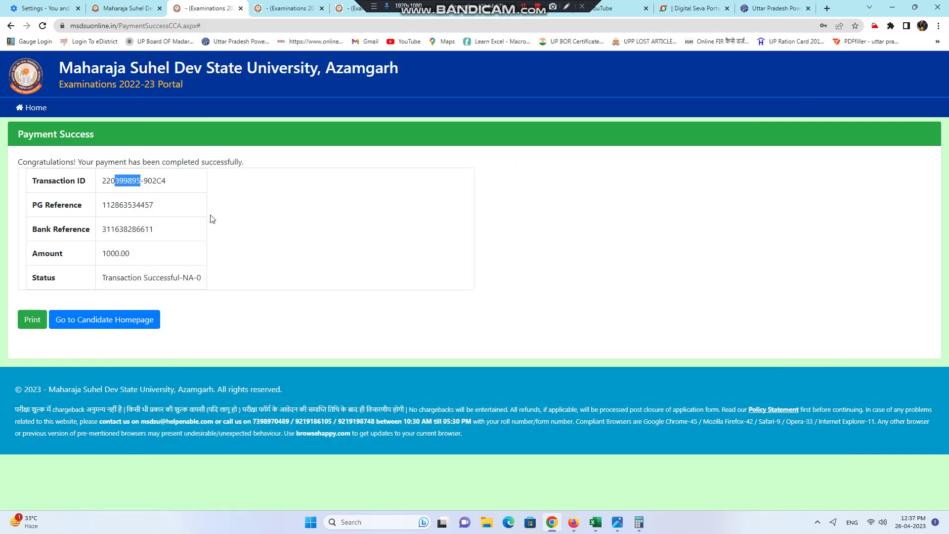
{"action": "left_click", "coordinate": [43, 108]}
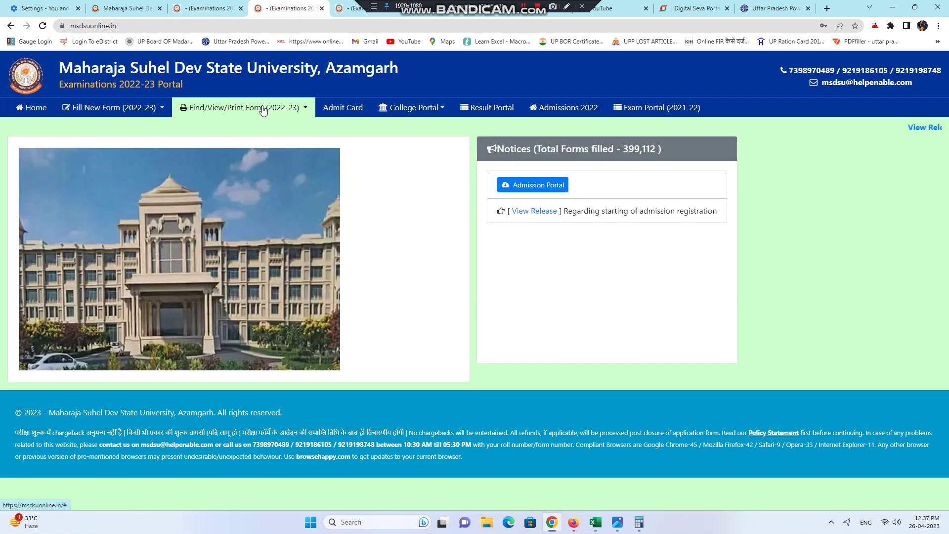
{"action": "left_click", "coordinate": [263, 109]}
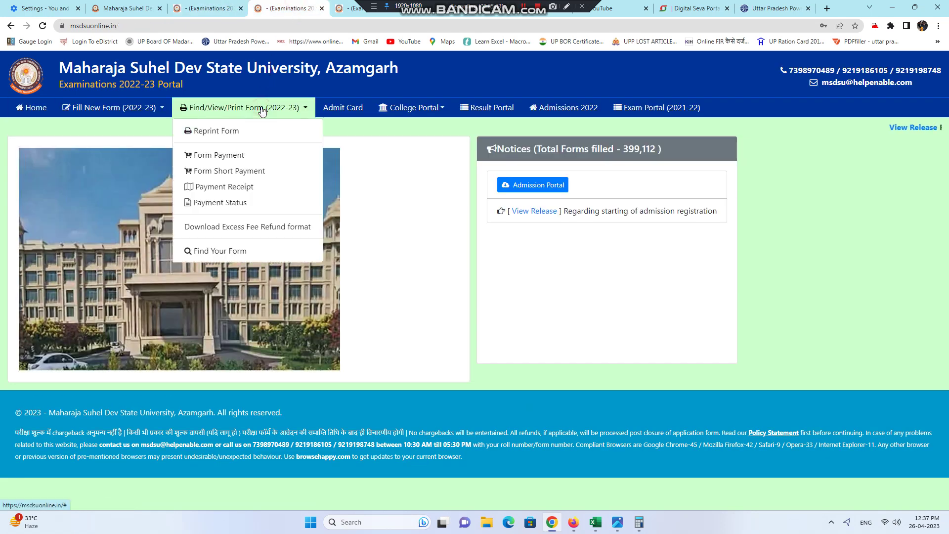
Step: Search Reprint Form using the exam form number and captcha
{"action": "left_click", "coordinate": [247, 131]}
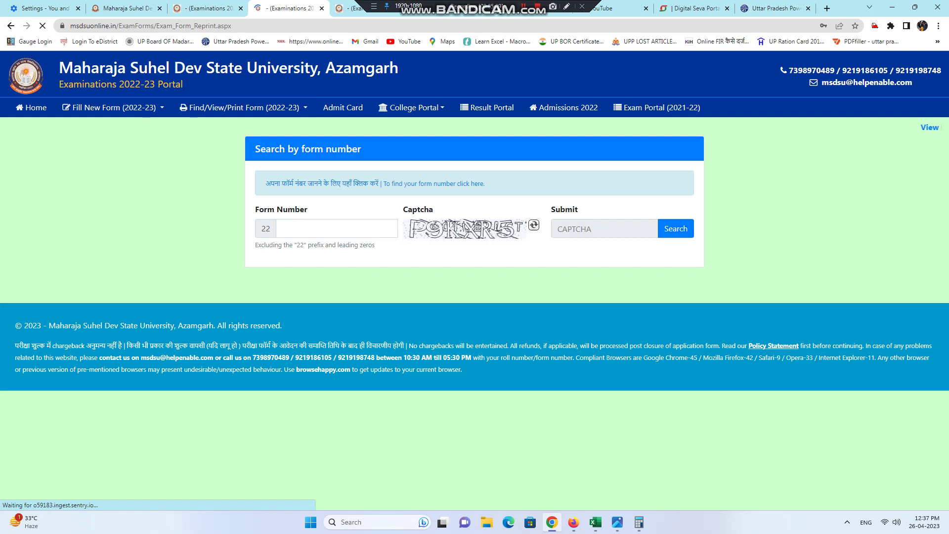
{"action": "left_click", "coordinate": [329, 230]}
{"action": "left_click", "coordinate": [613, 236]}
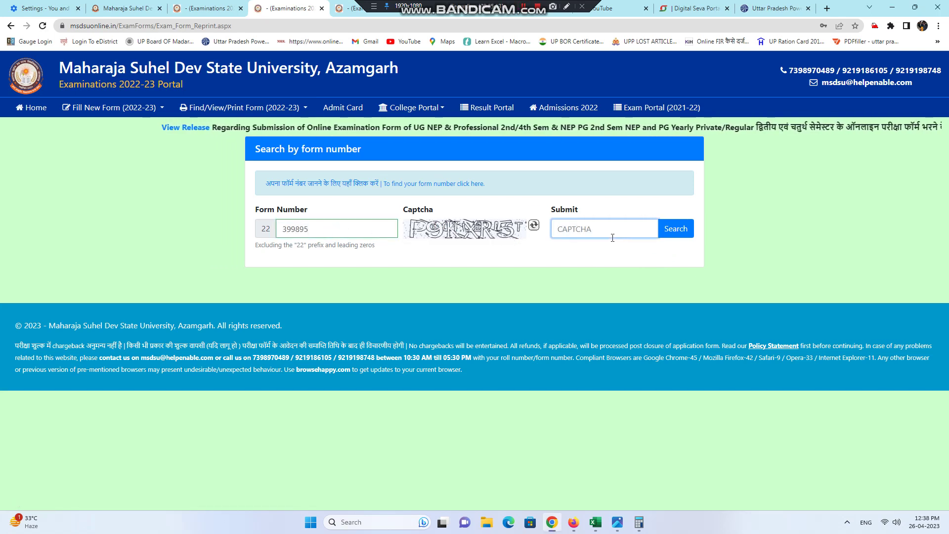
{"action": "type", "text": "P9"}
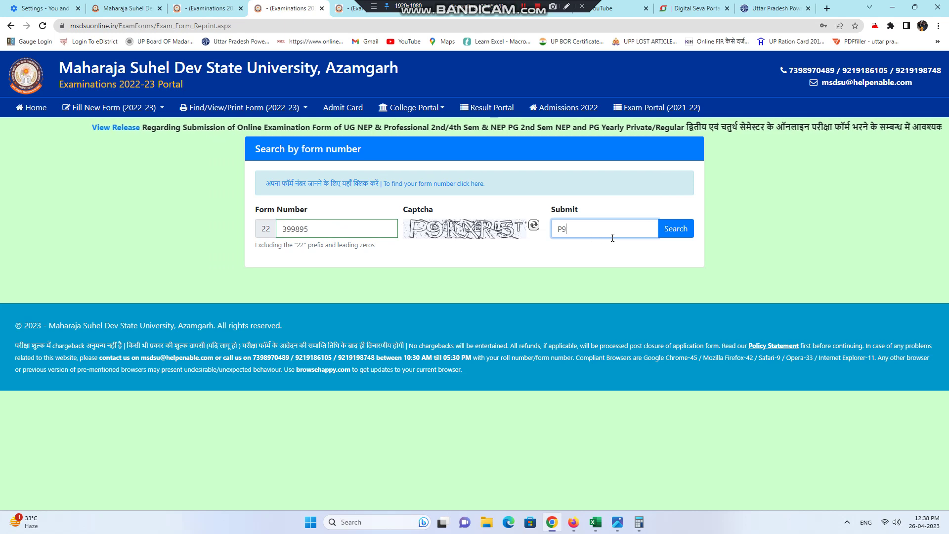
{"action": "type", "text": "KXR5"}
{"action": "key", "text": "Return"}
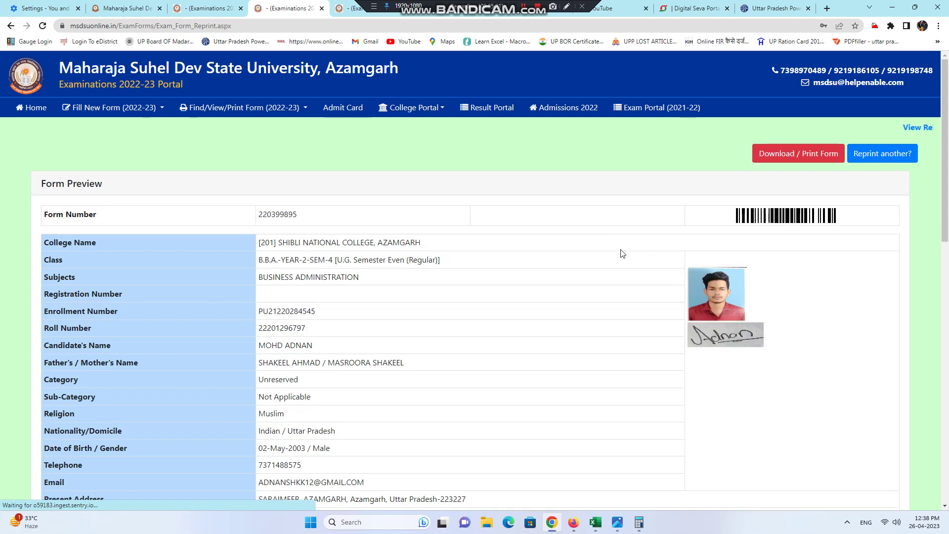
Step: Download the exam form as a PDF and open the downloaded file
{"action": "scroll", "coordinate": [656, 237], "scroll_direction": "down", "scroll_amount": 5}
{"action": "scroll", "coordinate": [677, 237], "scroll_direction": "up", "scroll_amount": 5}
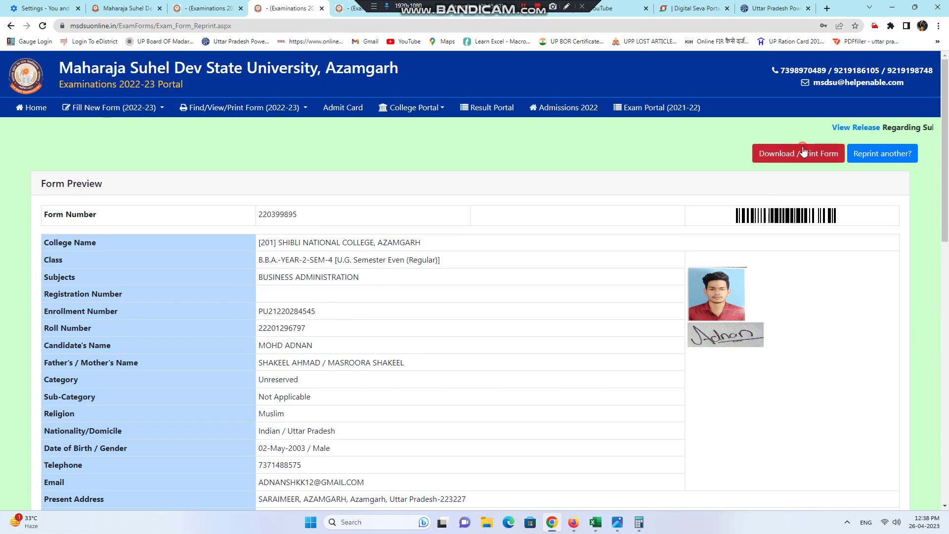
{"action": "left_click", "coordinate": [803, 149]}
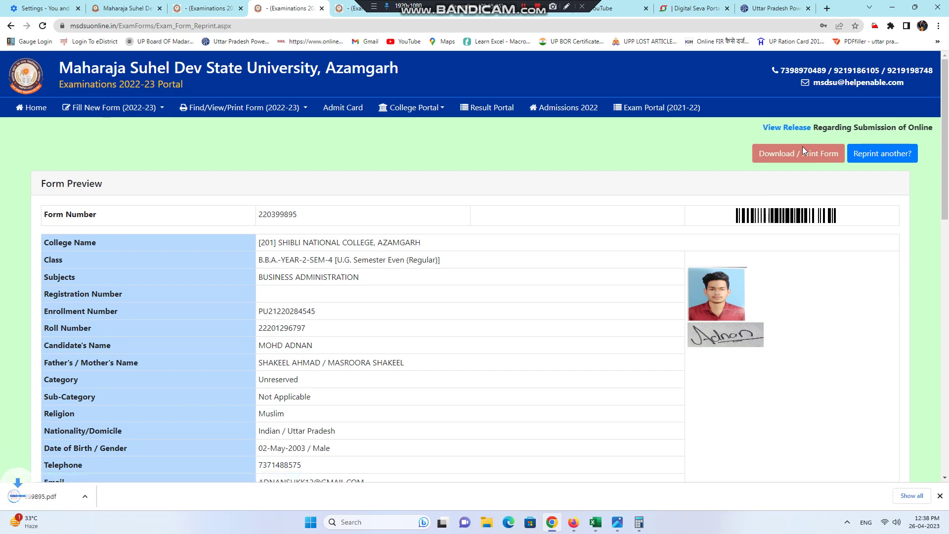
{"action": "left_click", "coordinate": [49, 499]}
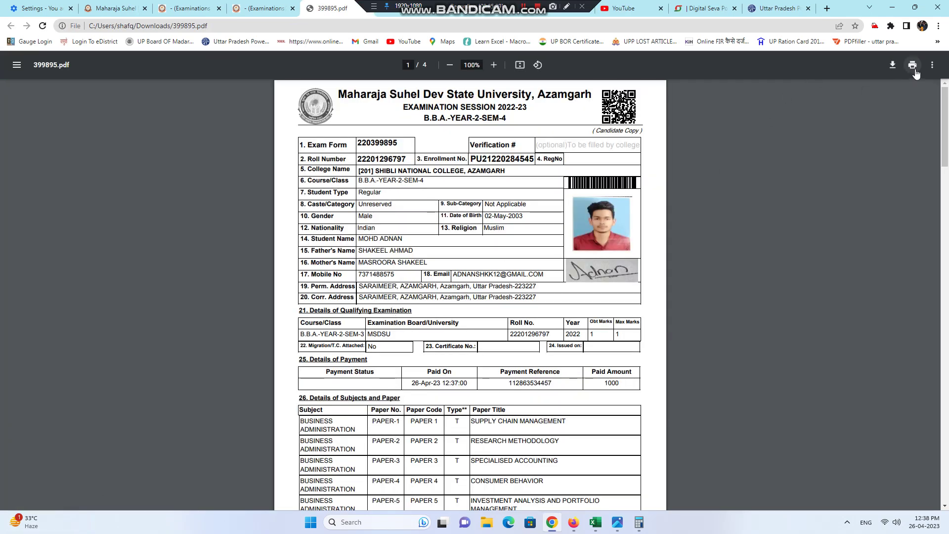
Step: Print all four pages of the exam form PDF, then view Untitled-1 copy.png in Photos
{"action": "left_click", "coordinate": [912, 66]}
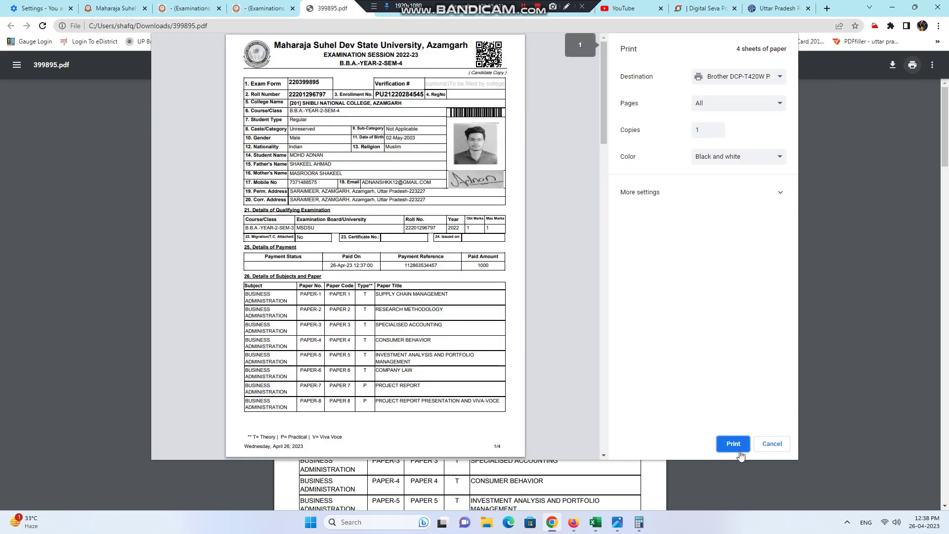
{"action": "left_click", "coordinate": [734, 443]}
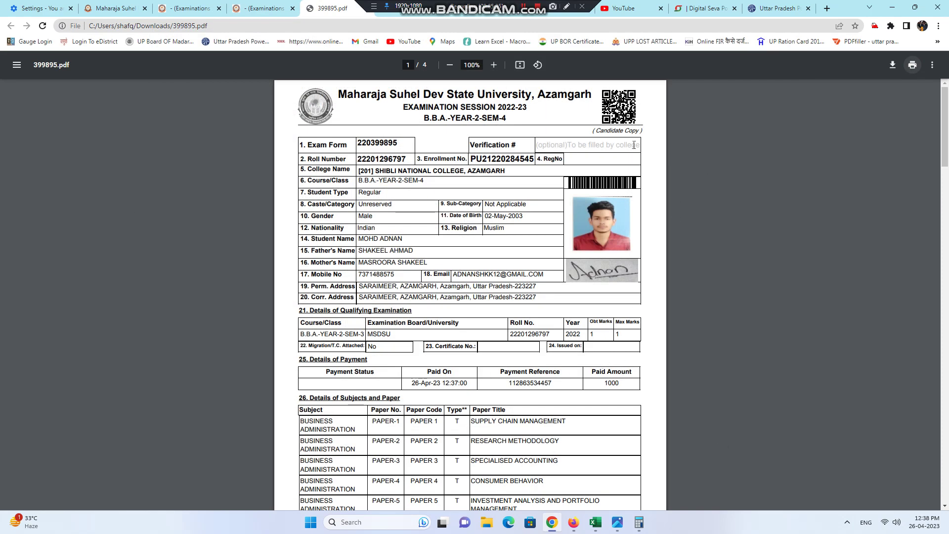
{"action": "left_click", "coordinate": [618, 521]}
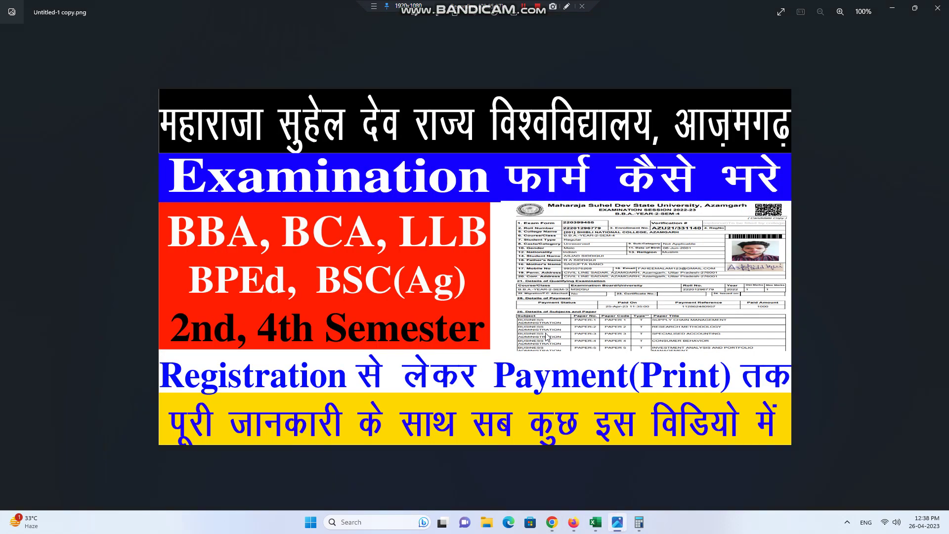